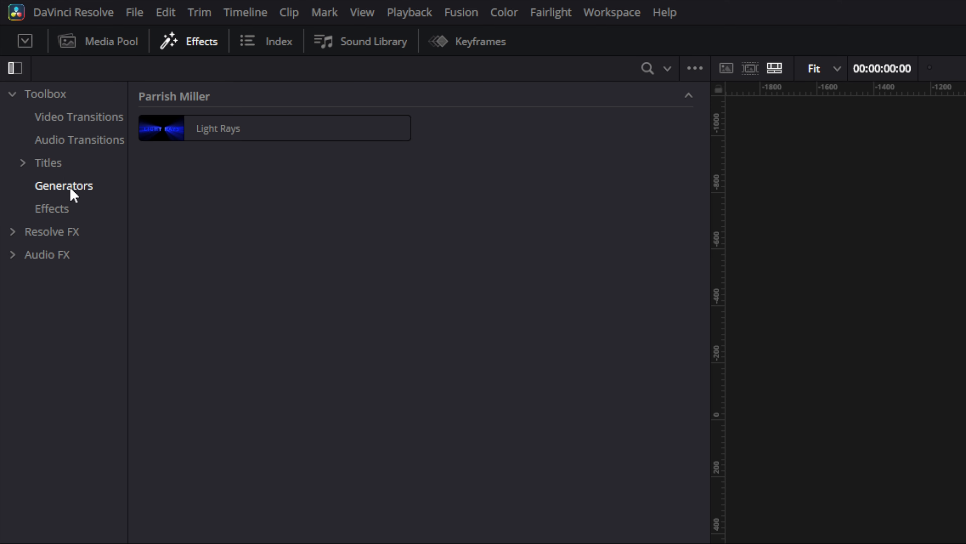
{"action": "left_click", "coordinate": [22, 163]}
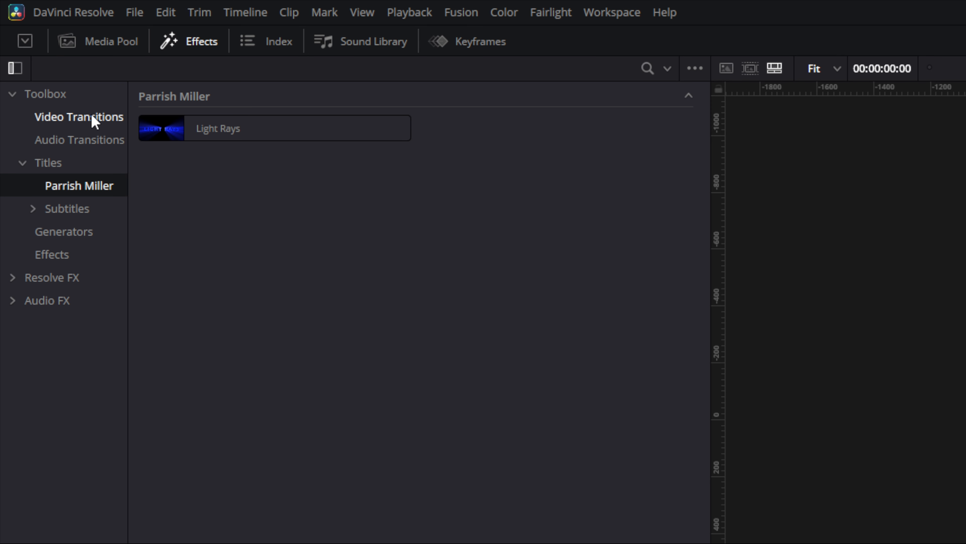
{"action": "left_click", "coordinate": [23, 163]}
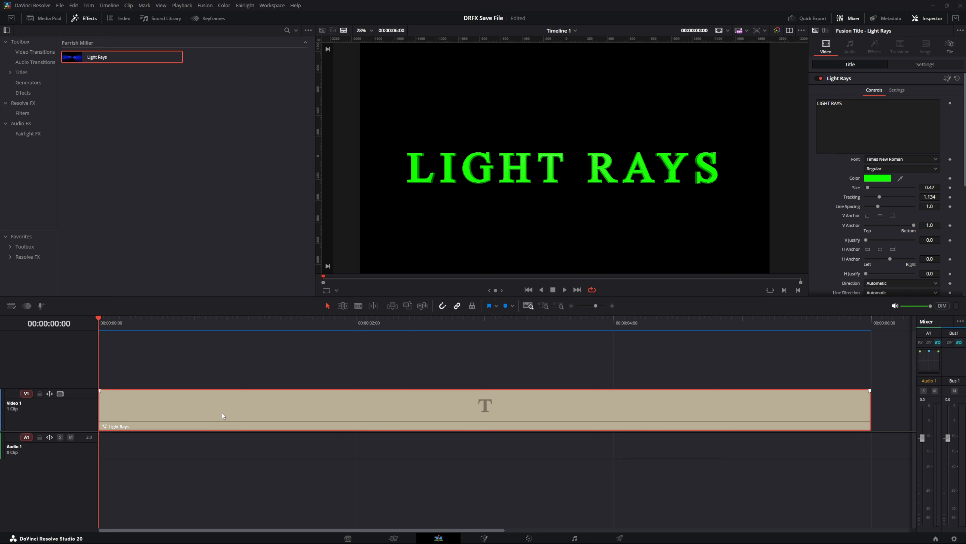
- Open the Light Rays title clip in Fusion and start a macro from all nodes except MediaOut1
{"action": "mouse_move", "coordinate": [99, 317]}
{"action": "left_mouse_down"}
{"action": "mouse_move", "coordinate": [688, 326]}
{"action": "mouse_move", "coordinate": [97, 329]}
{"action": "left_mouse_up"}
{"action": "left_click", "coordinate": [484, 538]}
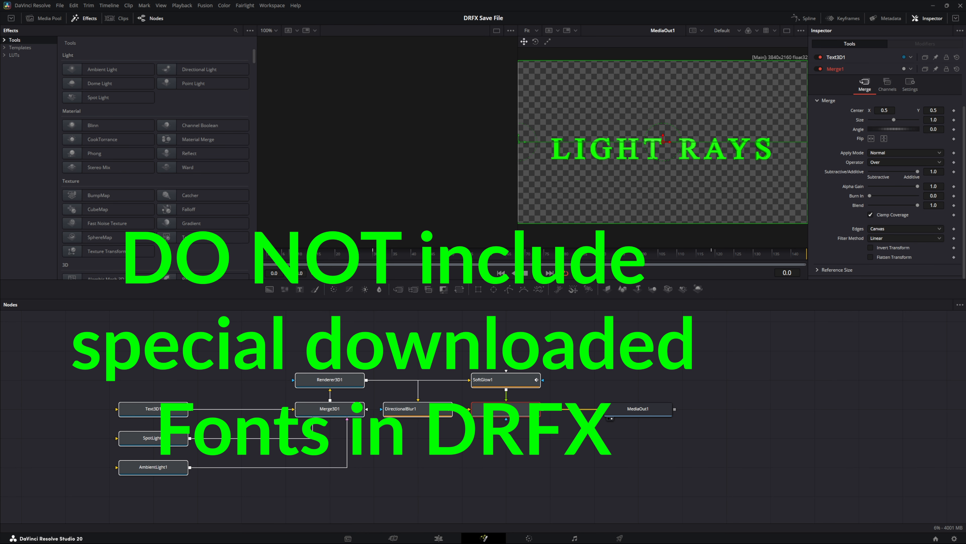
{"action": "left_click_drag", "start_coordinate": [146, 334], "coordinate": [516, 504]}
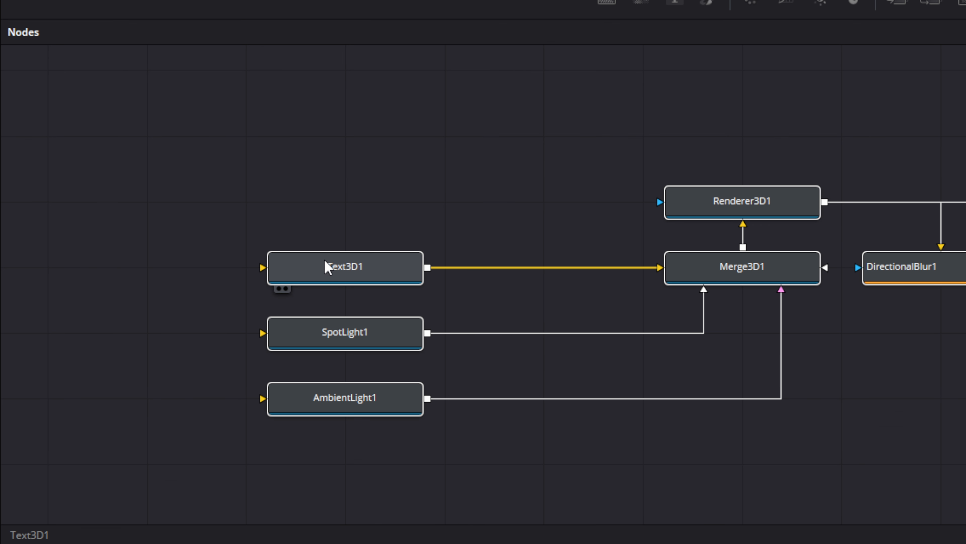
{"action": "right_click", "coordinate": [337, 270]}
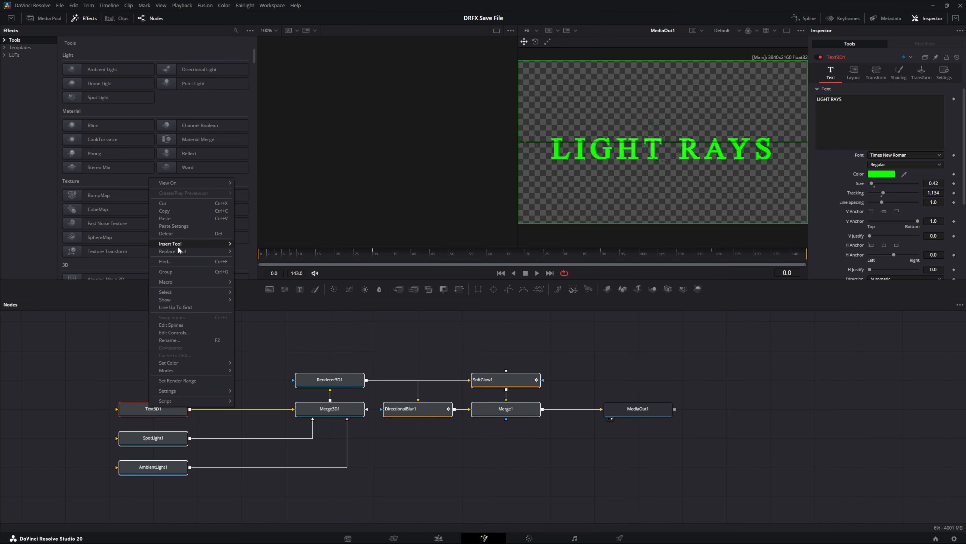
{"action": "mouse_move", "coordinate": [178, 282]}
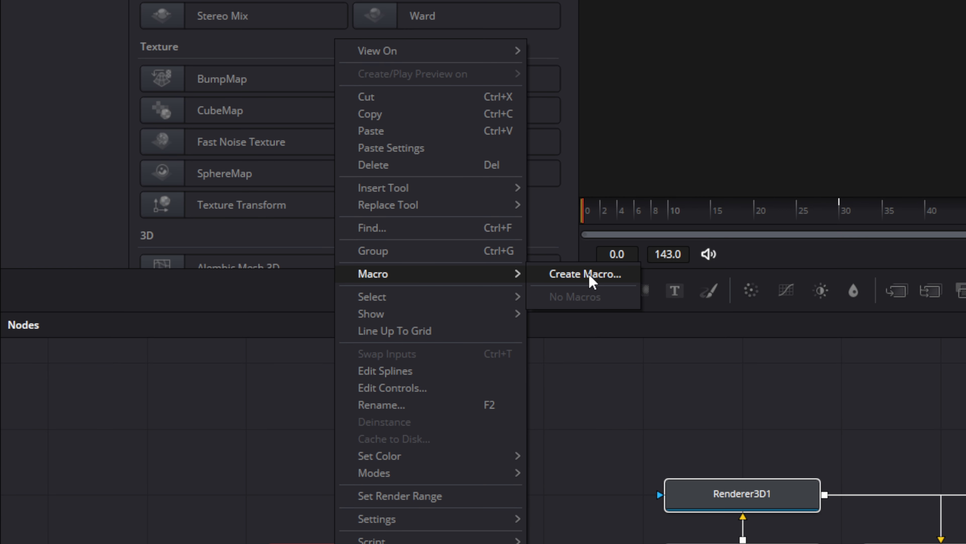
{"action": "left_click", "coordinate": [592, 281]}
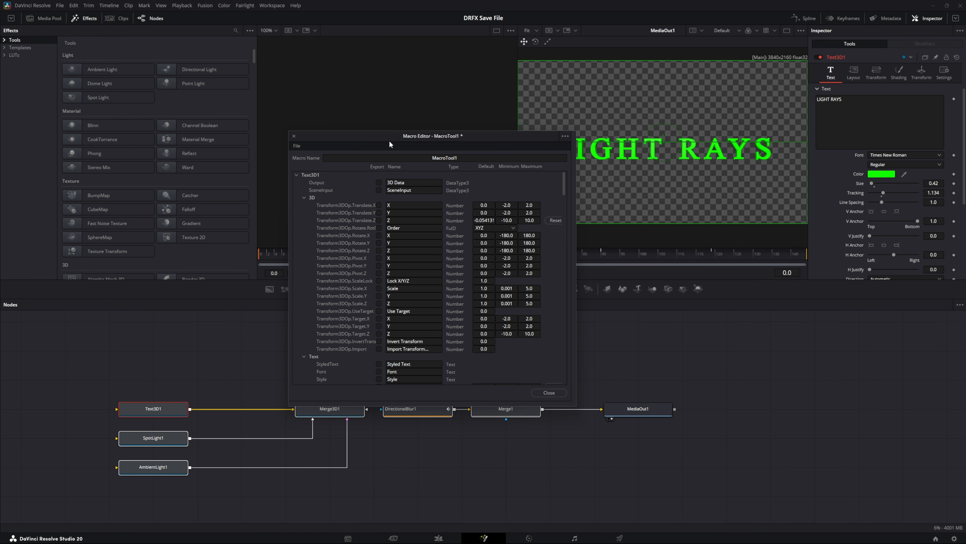
- Name the macro Rays and mark Text3D1's Output and SceneInput for export
{"action": "left_click_drag", "start_coordinate": [389, 141], "coordinate": [354, 170]}
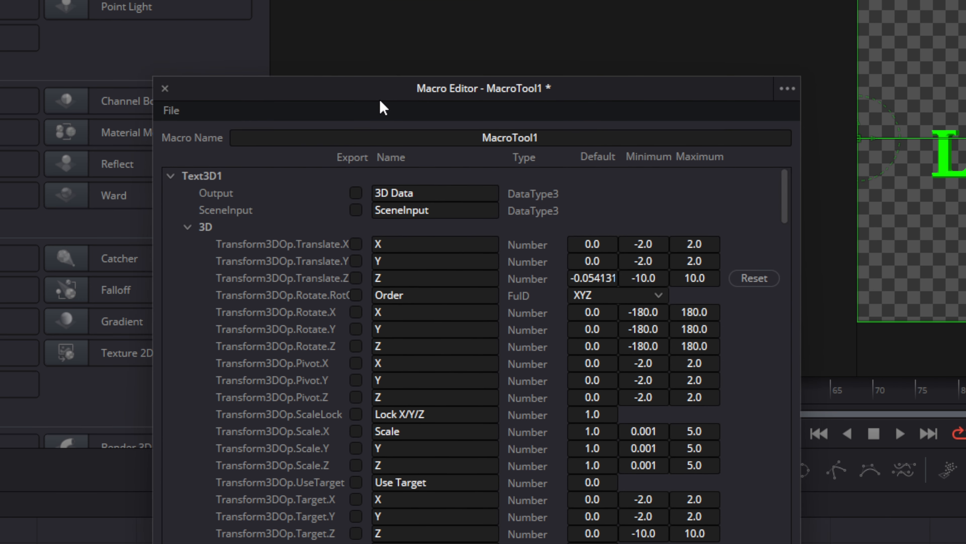
{"action": "left_click_drag", "start_coordinate": [382, 108], "coordinate": [345, 26]}
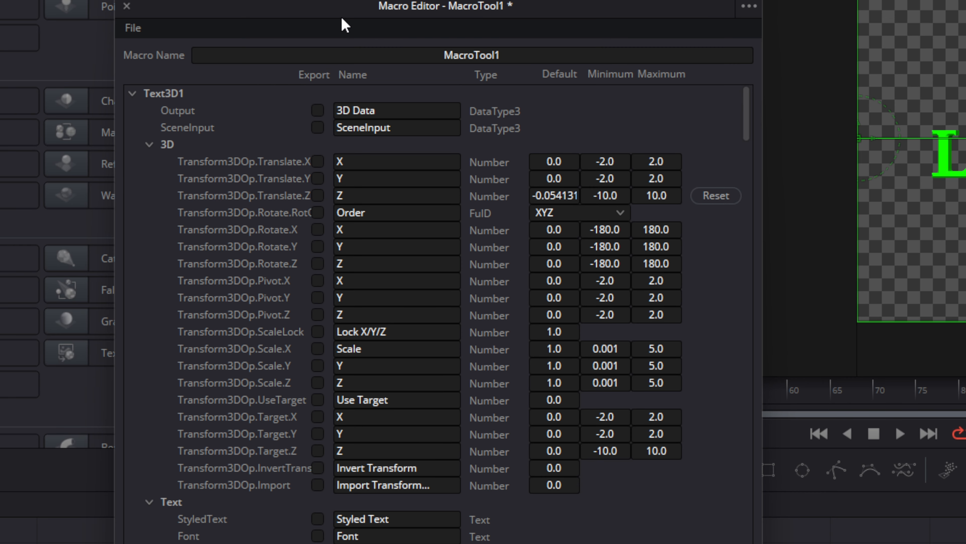
{"action": "double_click", "coordinate": [515, 55]}
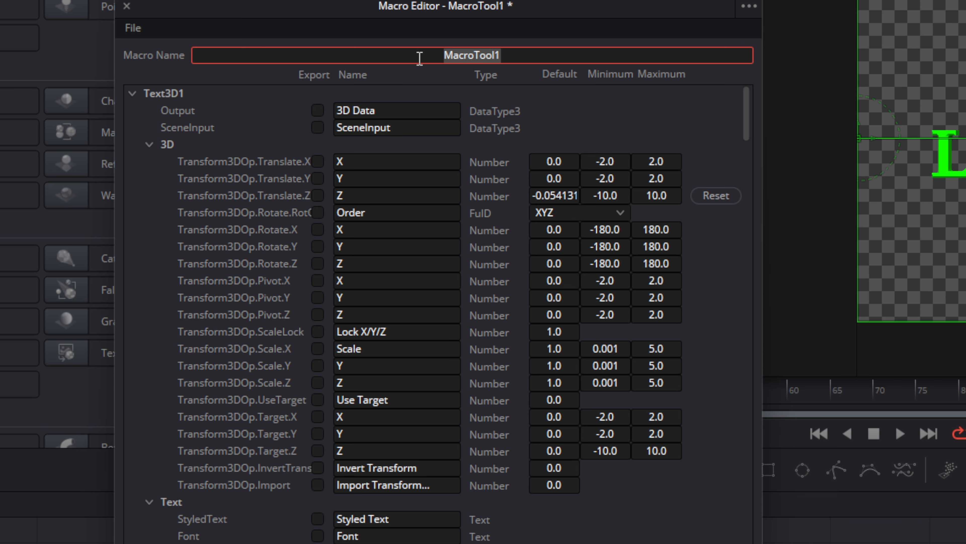
{"action": "type", "text": "Rays"}
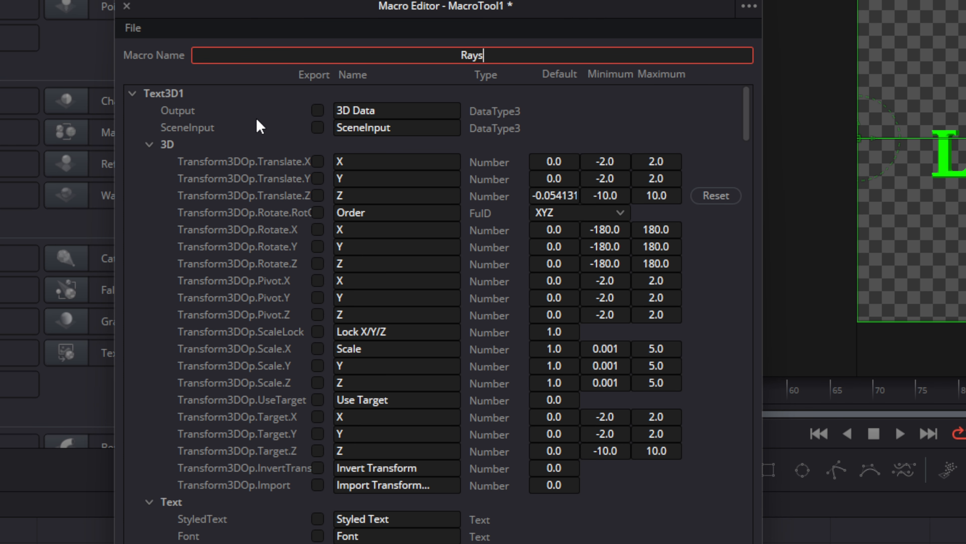
{"action": "left_click", "coordinate": [320, 109]}
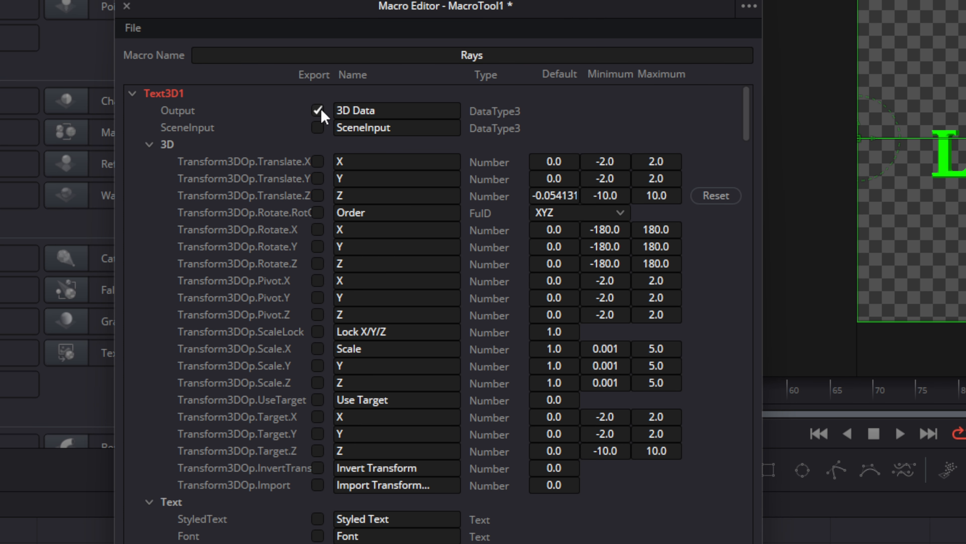
{"action": "left_click", "coordinate": [319, 128]}
- Mark Text3D1's StyledText, Font, Style, Color, Green, Blue, Alpha and Size parameters for export in the macro
{"action": "scroll", "coordinate": [270, 179], "scroll_direction": "down", "scroll_amount": 7}
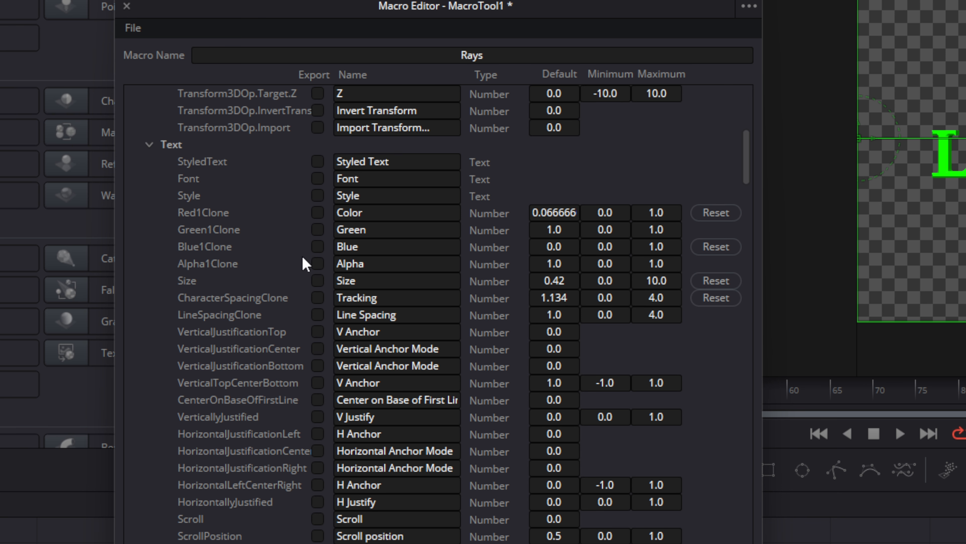
{"action": "left_click", "coordinate": [318, 162]}
{"action": "left_click", "coordinate": [318, 178]}
{"action": "left_click", "coordinate": [318, 195]}
{"action": "left_click", "coordinate": [319, 213]}
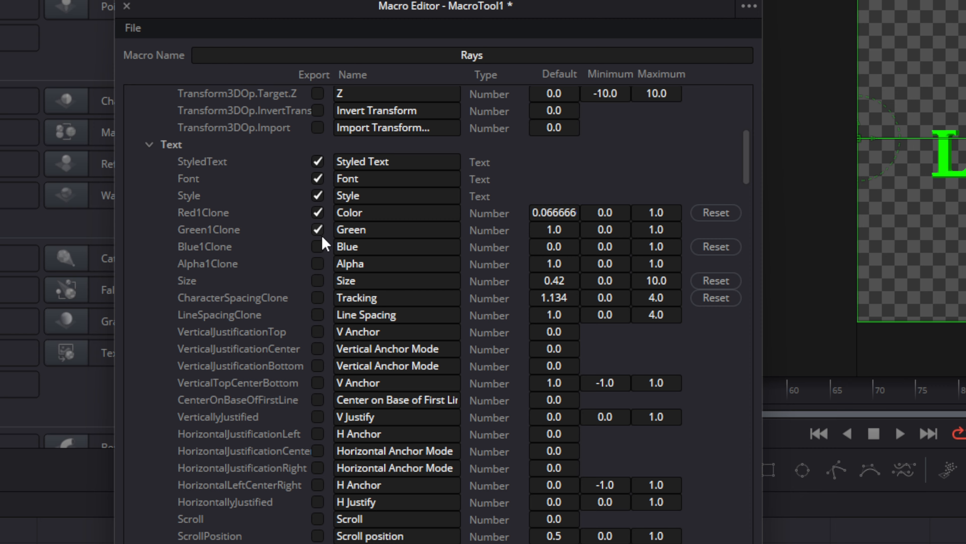
{"action": "scroll", "coordinate": [348, 380], "scroll_direction": "down", "scroll_amount": 20}
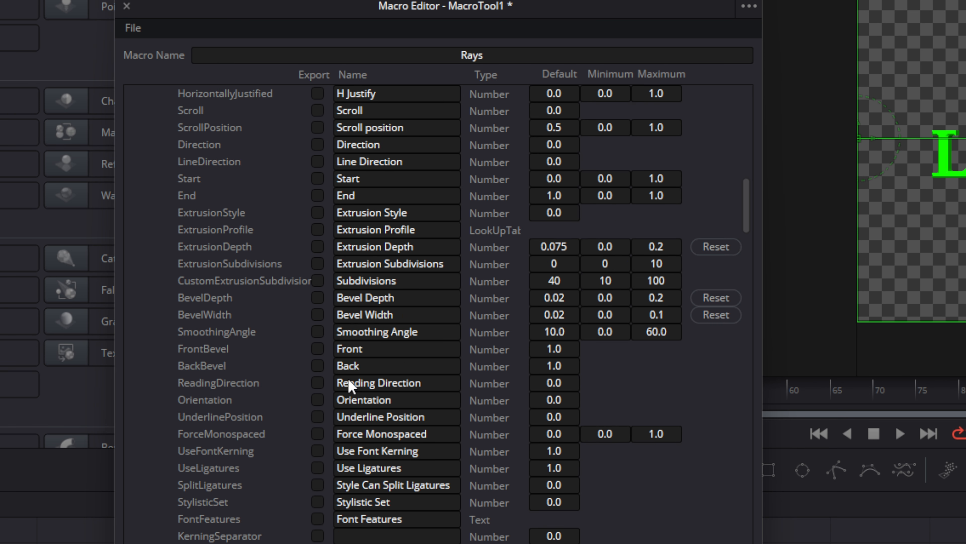
- Rename the exported StyledText parameter as Text
{"action": "scroll", "coordinate": [348, 371], "scroll_direction": "up", "scroll_amount": 20}
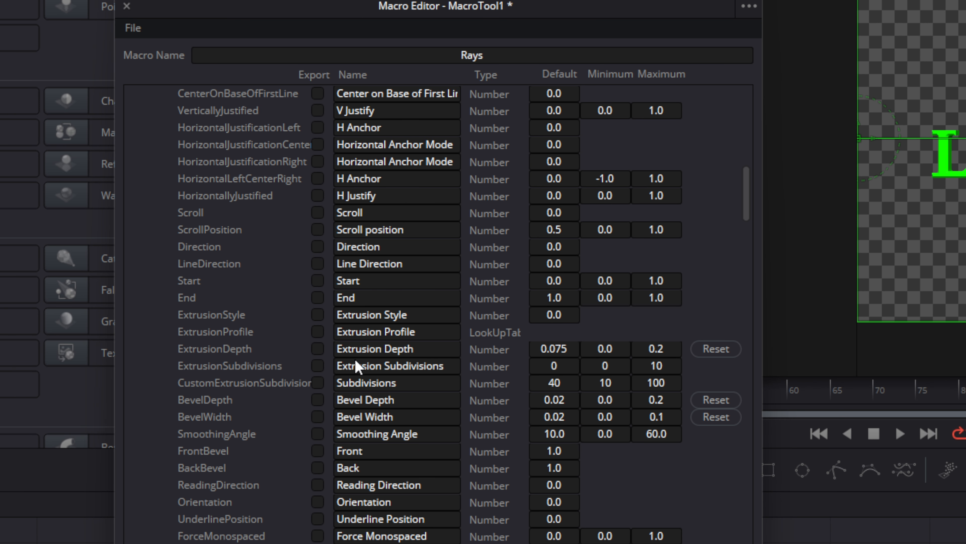
{"action": "scroll", "coordinate": [359, 351], "scroll_direction": "up", "scroll_amount": 1}
{"action": "left_click", "coordinate": [400, 263]}
{"action": "left_click_drag", "start_coordinate": [402, 263], "coordinate": [329, 264]}
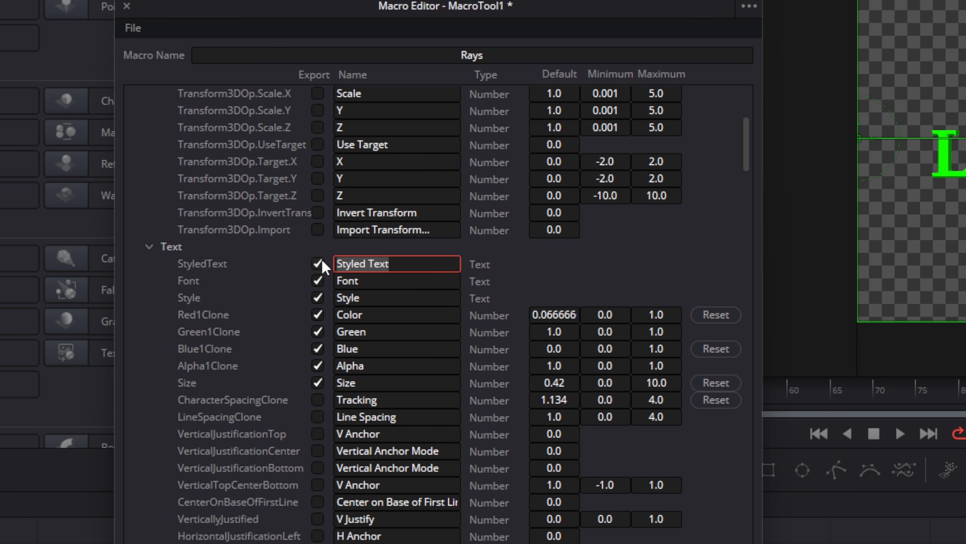
{"action": "type", "text": "Text"}
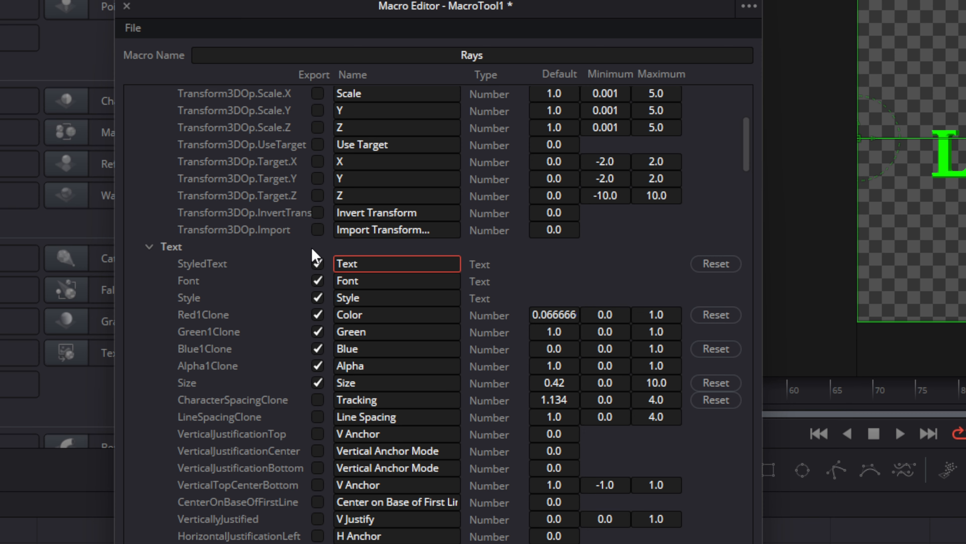
{"action": "left_click", "coordinate": [381, 279]}
{"action": "left_click", "coordinate": [375, 259]}
- Save the macro as a group named Rays.setting in the Fusion Macros folder
{"action": "left_click_drag", "start_coordinate": [596, 11], "coordinate": [580, 166]}
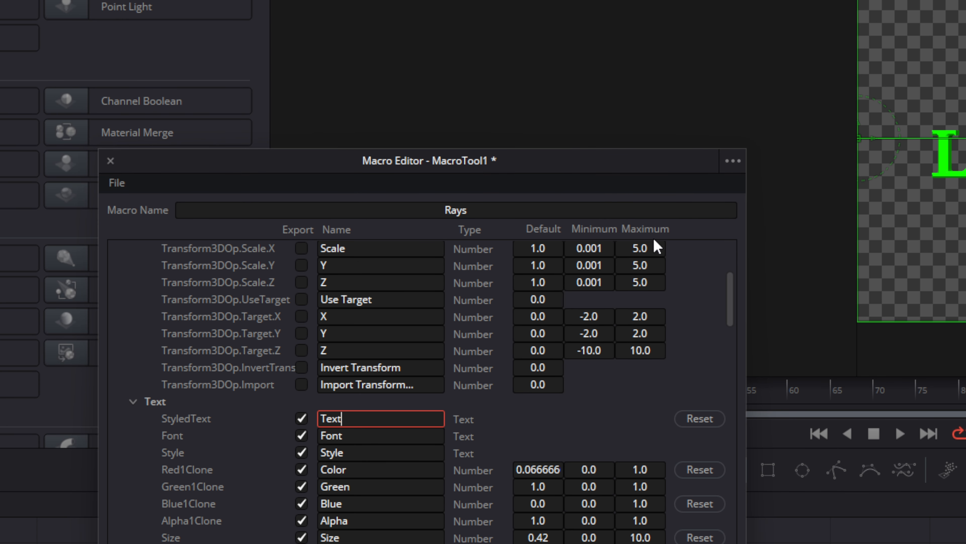
{"action": "left_click", "coordinate": [729, 162]}
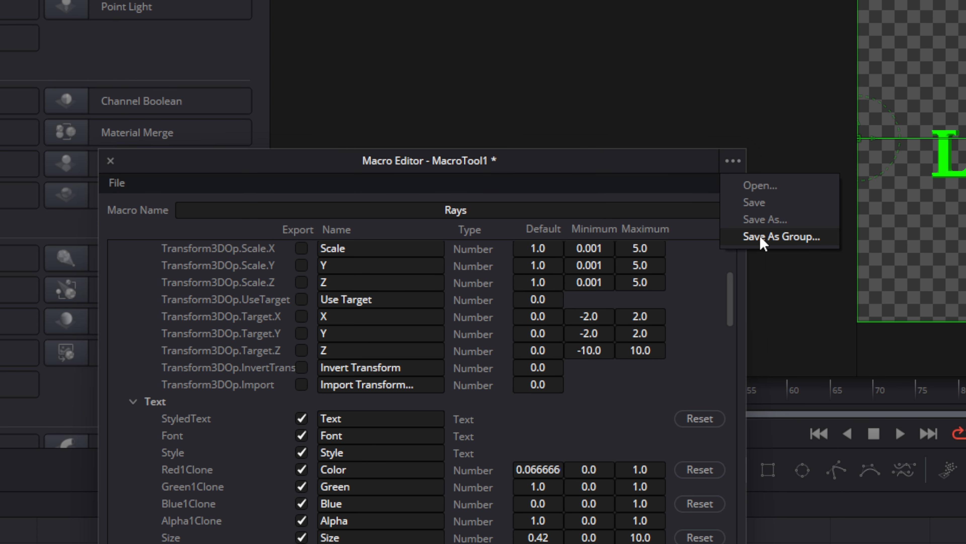
{"action": "left_click", "coordinate": [761, 238]}
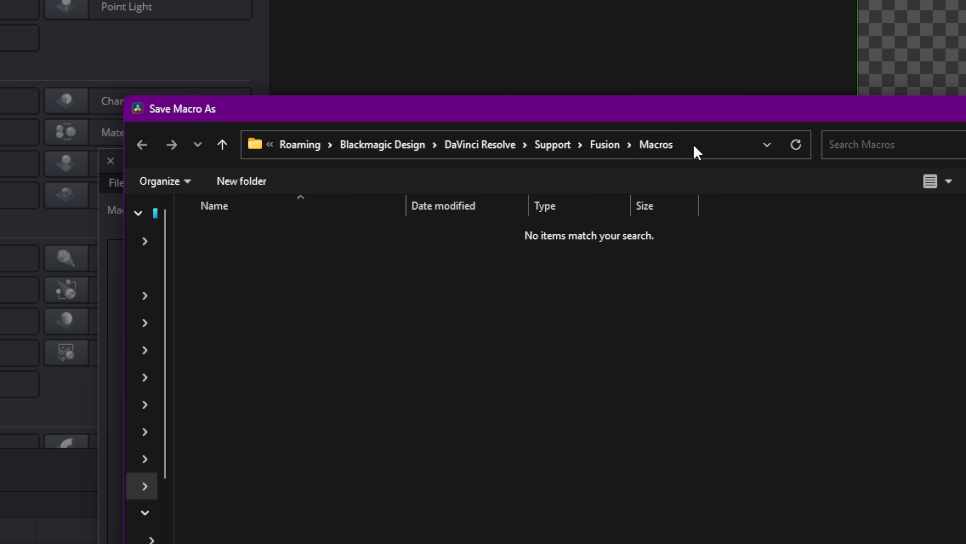
{"action": "left_click_drag", "start_coordinate": [610, 112], "coordinate": [606, 100]}
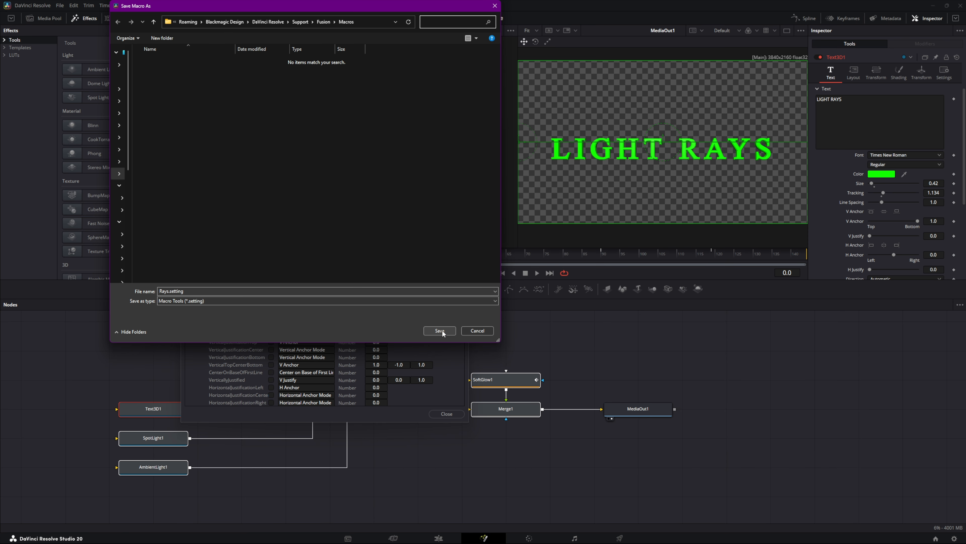
{"action": "left_click", "coordinate": [439, 330]}
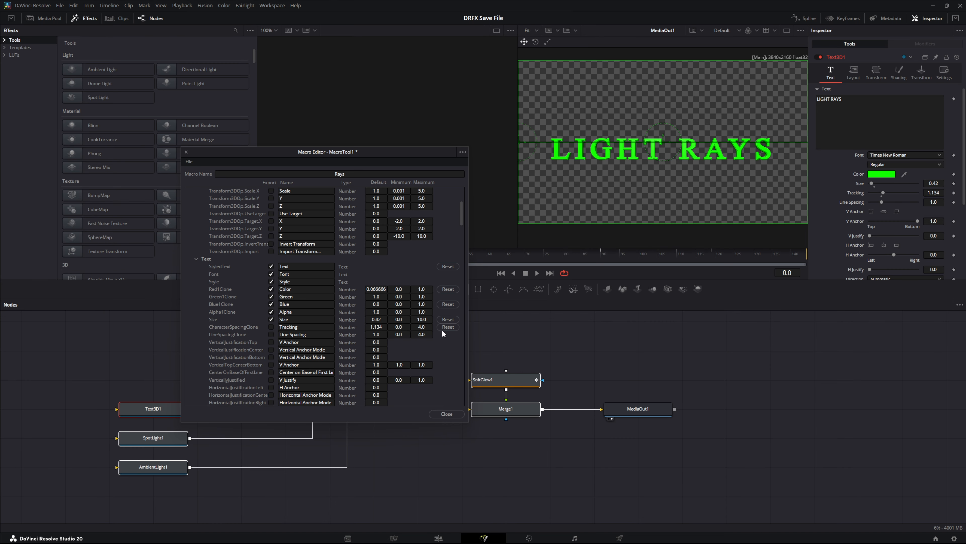